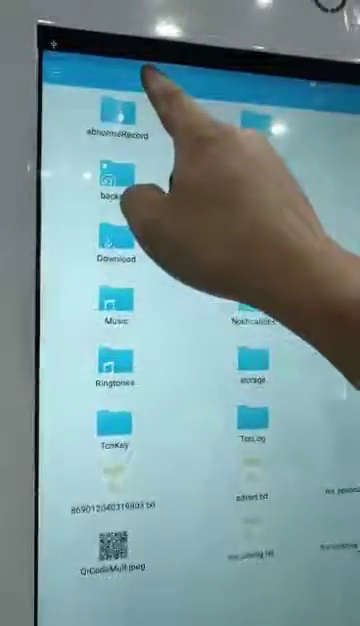
Show the list of storage devices, including USB storage, in the file browser.
{"action": "left_click", "coordinate": [145, 75]}
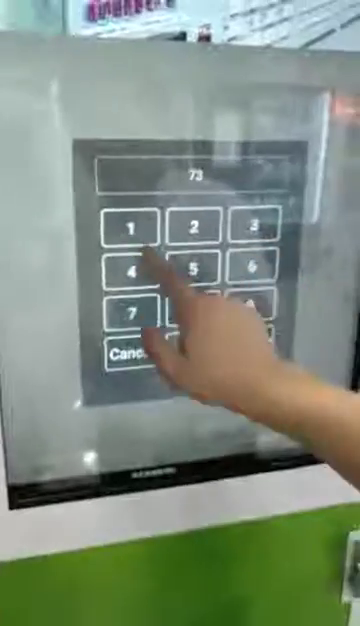
{"action": "left_click", "coordinate": [120, 232]}
{"action": "left_click", "coordinate": [245, 312]}
{"action": "left_click", "coordinate": [120, 275]}
{"action": "left_click", "coordinate": [245, 275]}
{"action": "left_click", "coordinate": [184, 275]}
{"action": "left_click", "coordinate": [245, 232]}
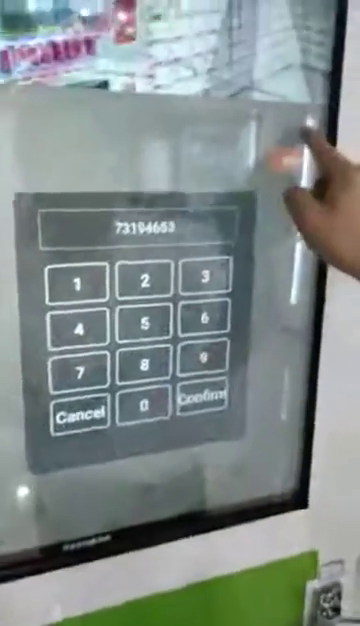